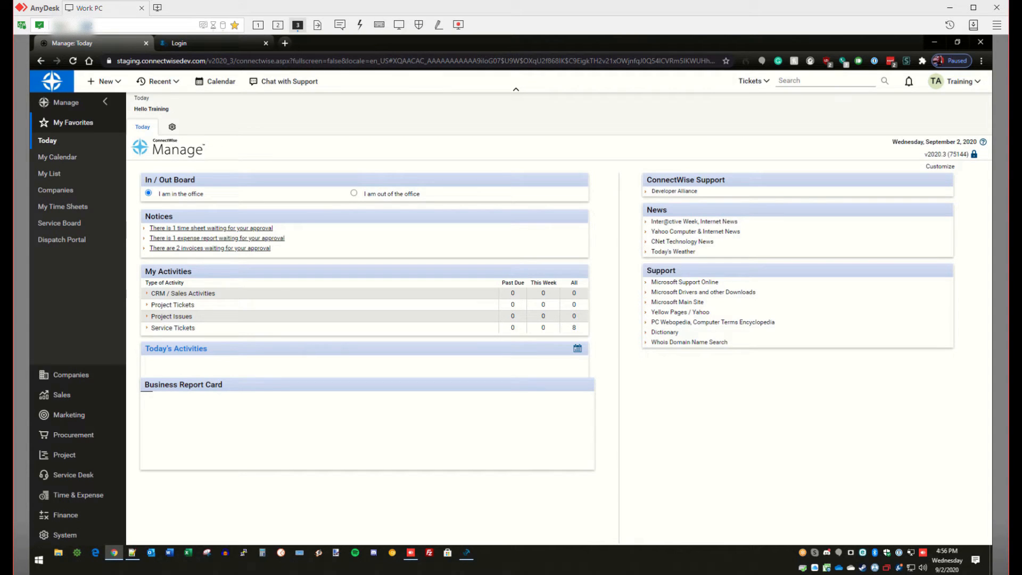
- Search the companies for "myster" and open the finance details of Mystery Company
click(55, 190)
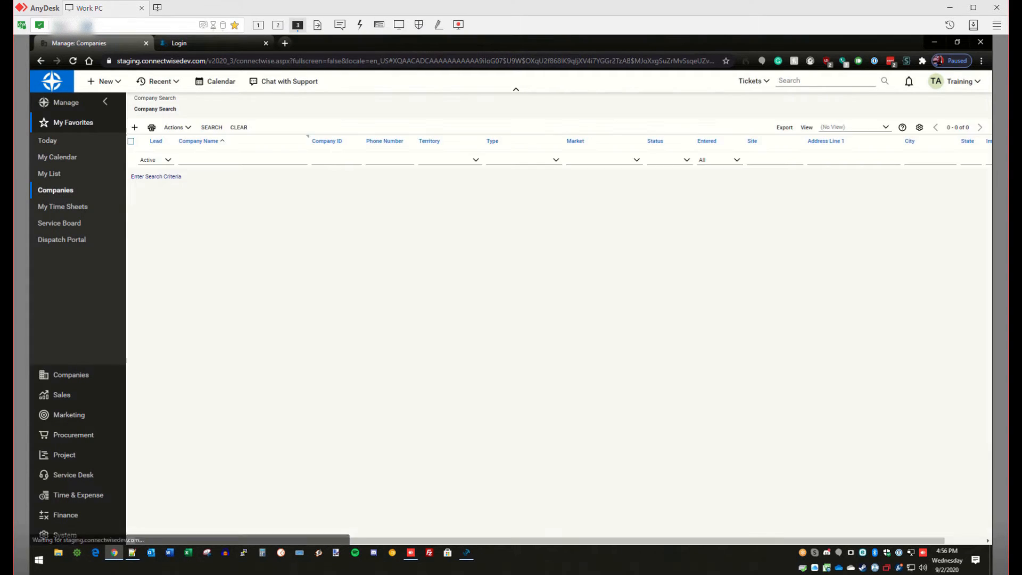
text(myster)
key(Return)
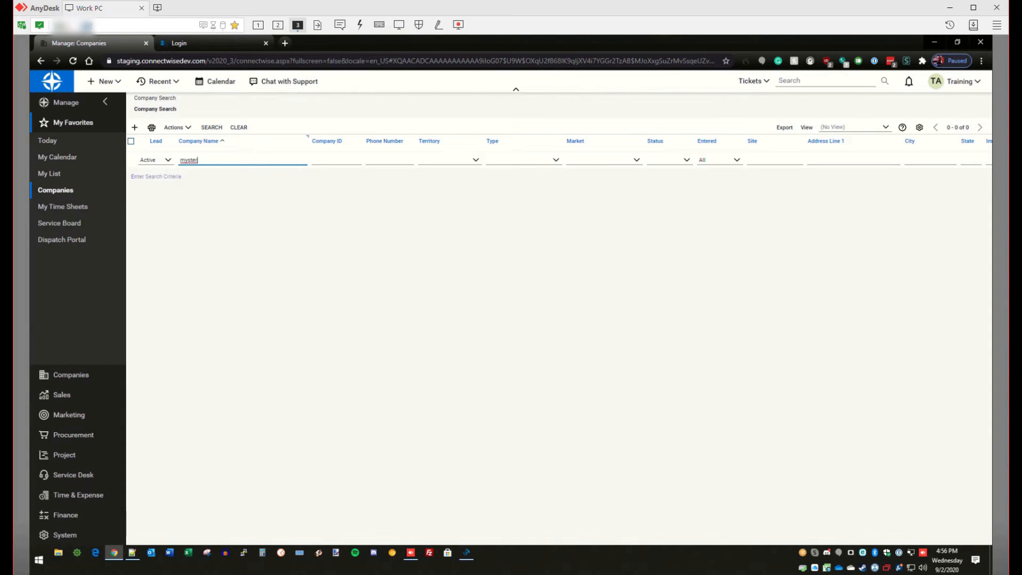
click(365, 173)
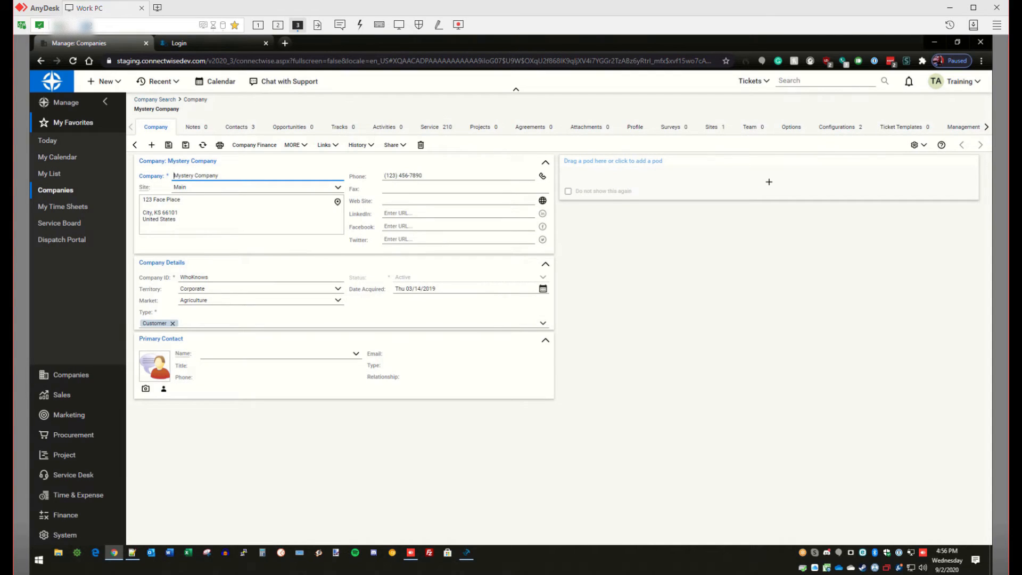
click(254, 144)
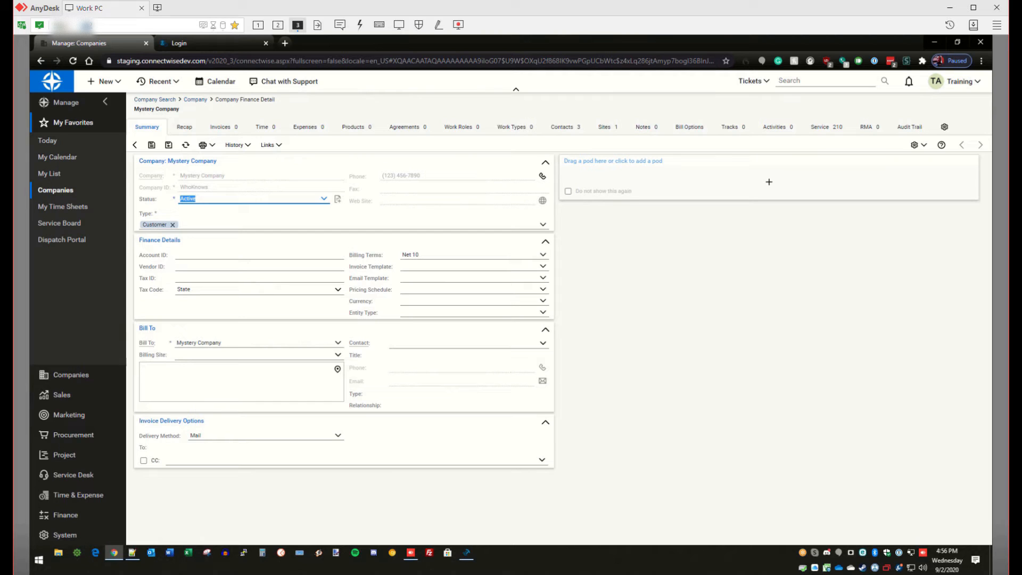
- Start a new contact record, fill in its e-mail address and keep the status Active
click(104, 81)
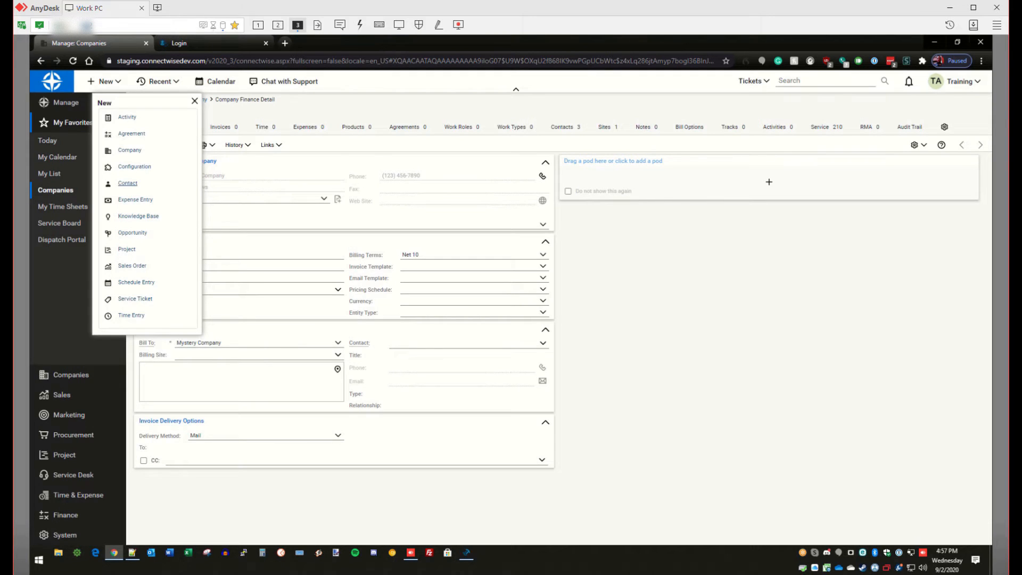
click(128, 183)
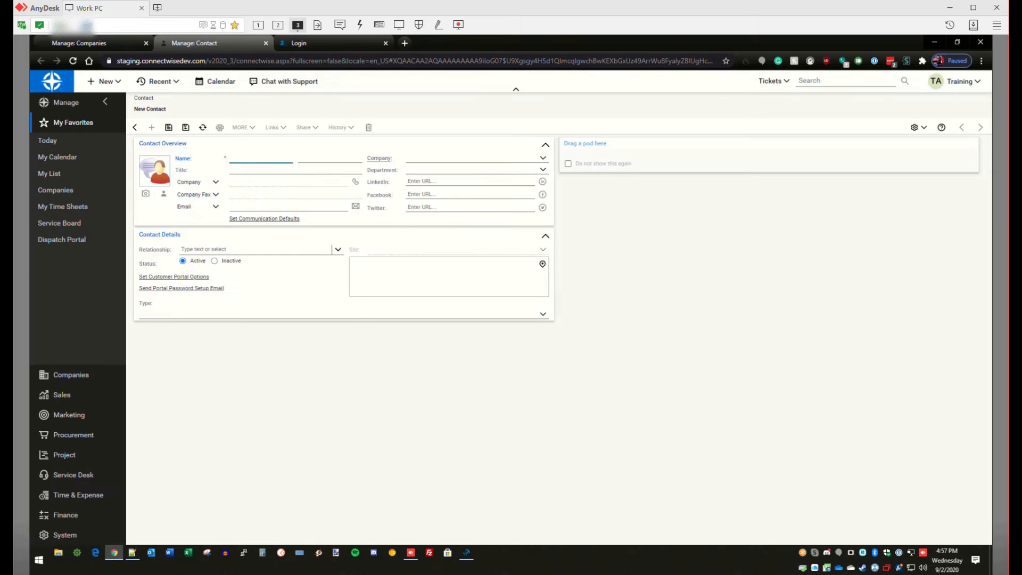
click(287, 207)
key(ctrl+v)
click(214, 261)
click(182, 261)
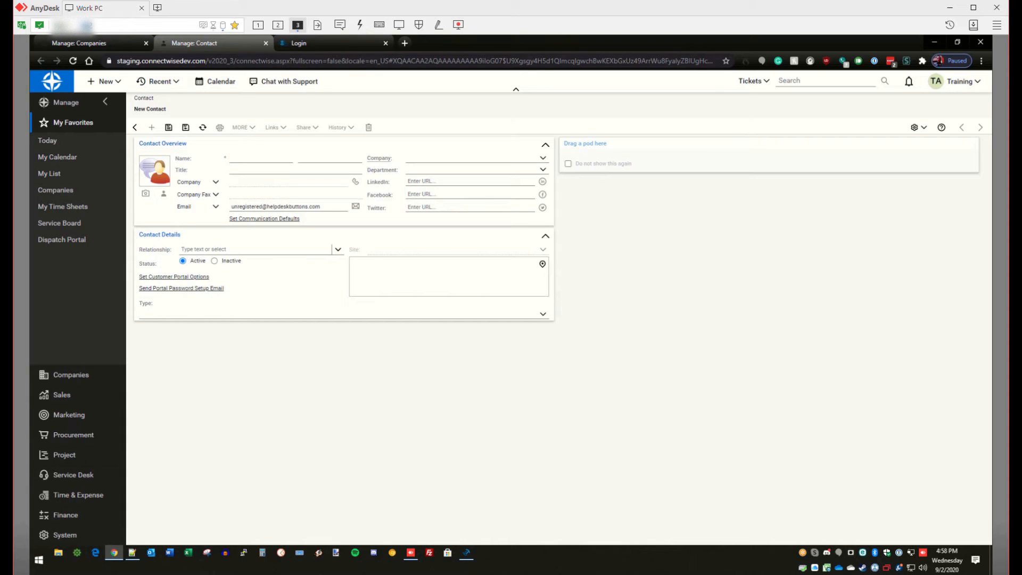
drag(117, 61, 206, 60)
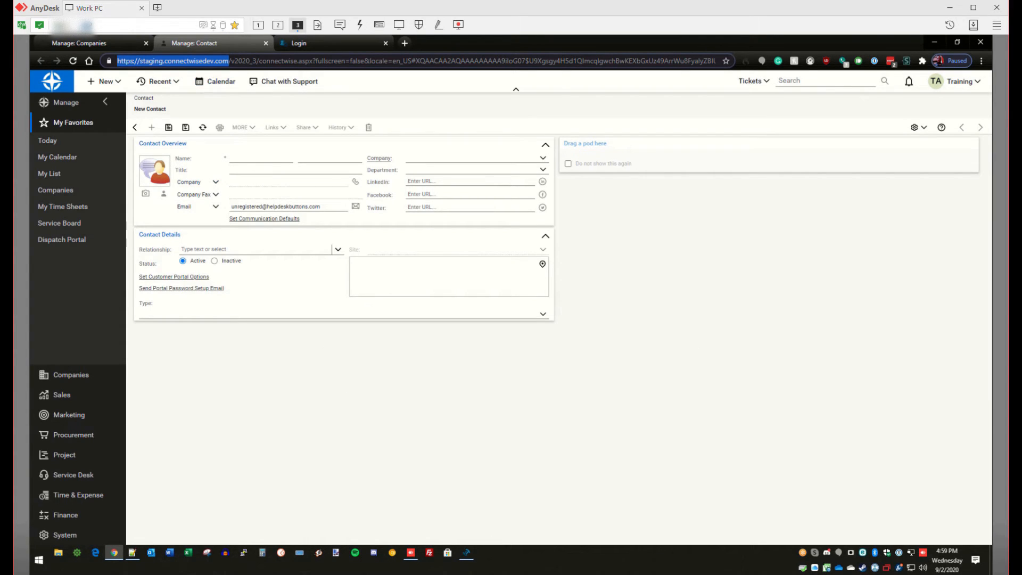
key(Escape)
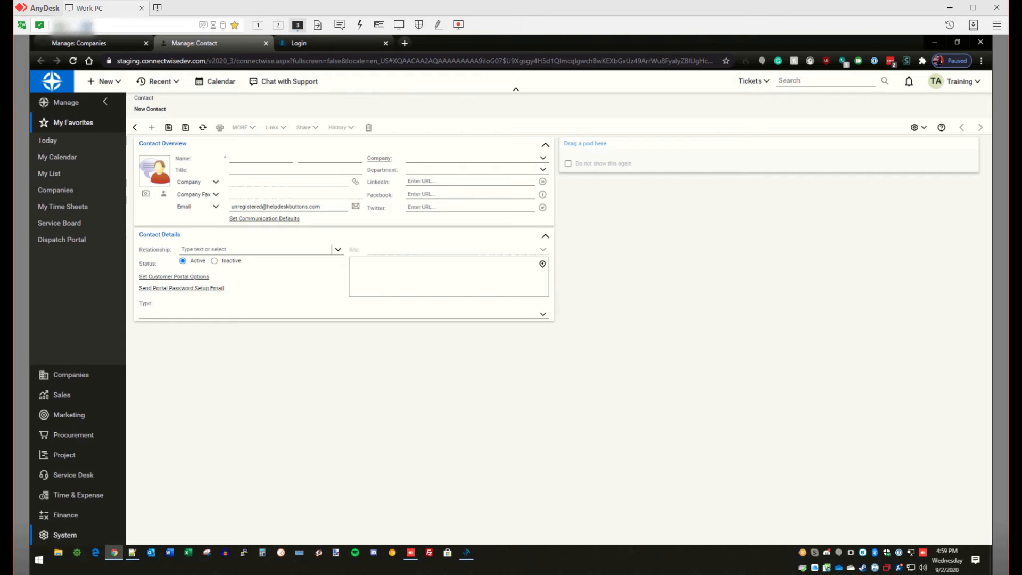
- Start a new API member record in the system's member administration
click(64, 534)
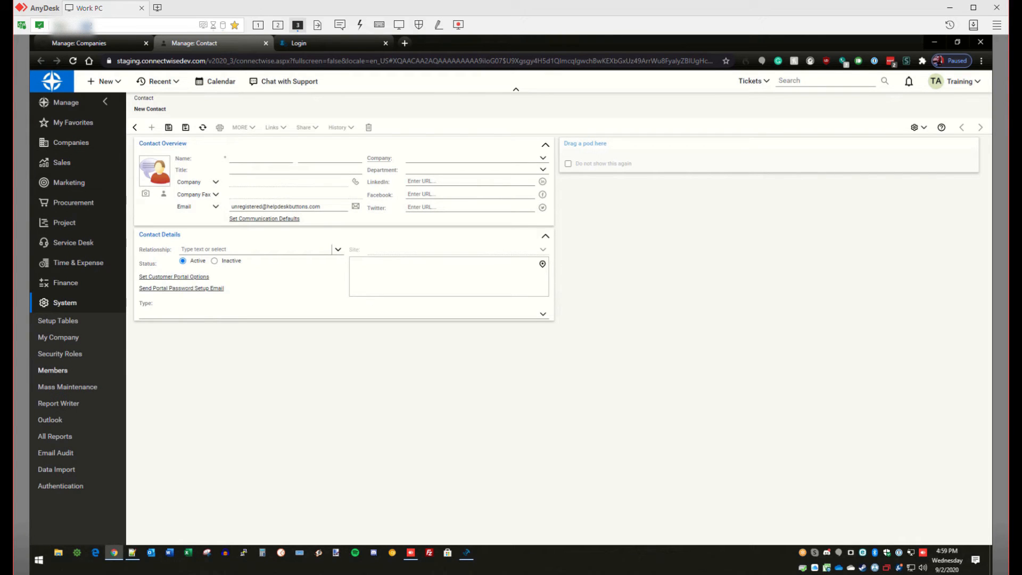
click(52, 371)
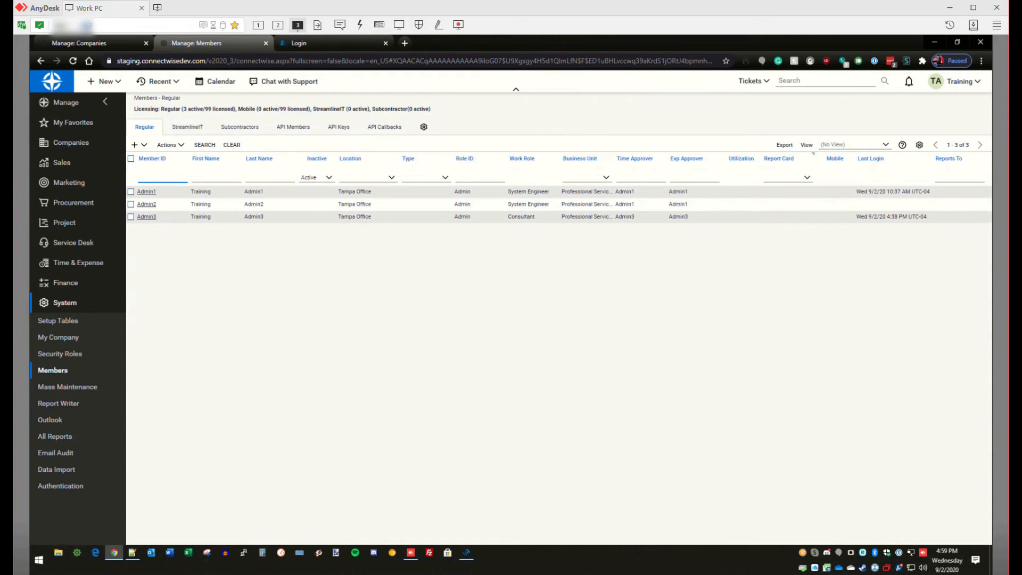
click(293, 127)
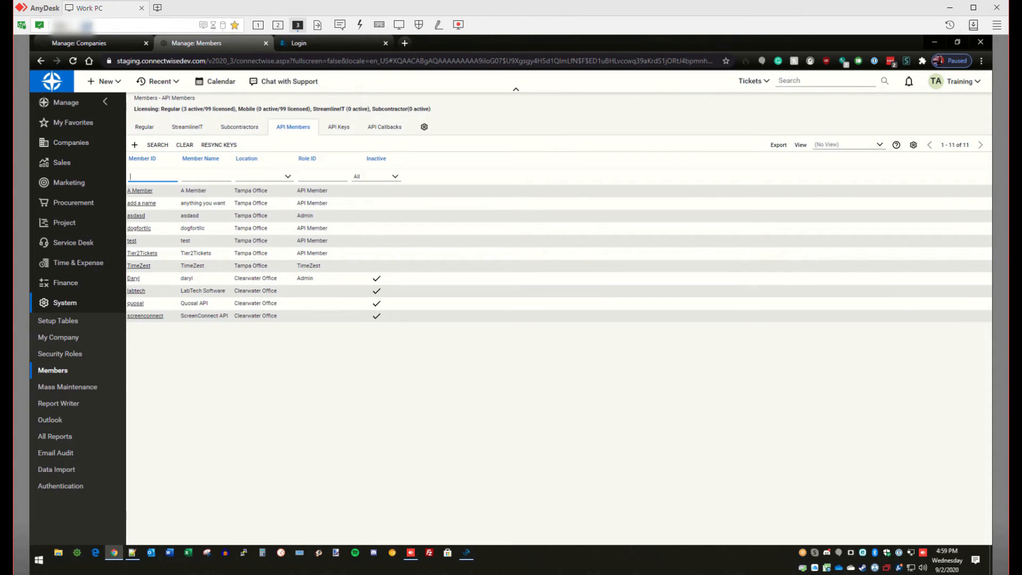
click(135, 145)
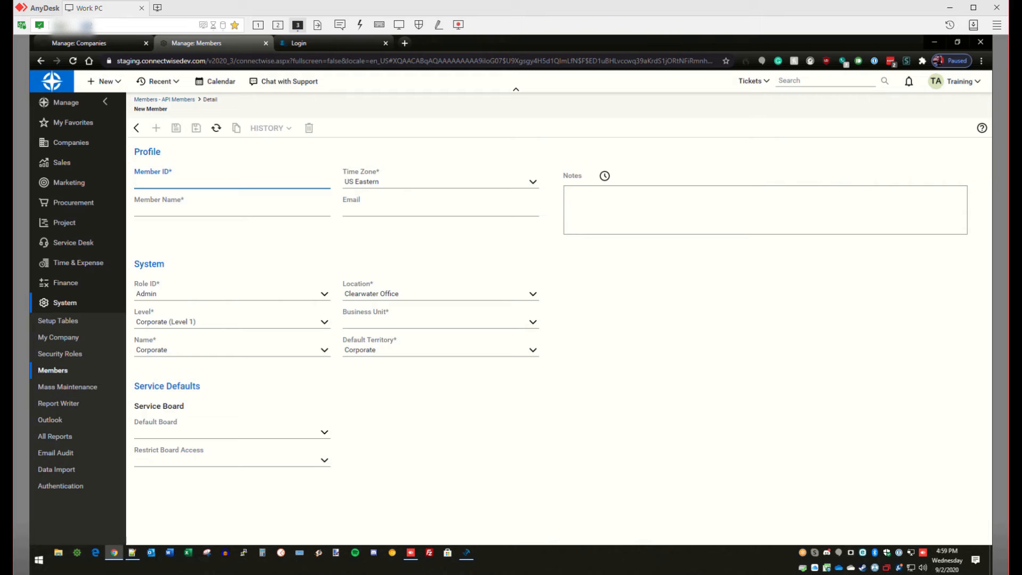
- Keep the API member's role as Admin, and set the location to Tampa Office and the business unit to Admin
click(146, 294)
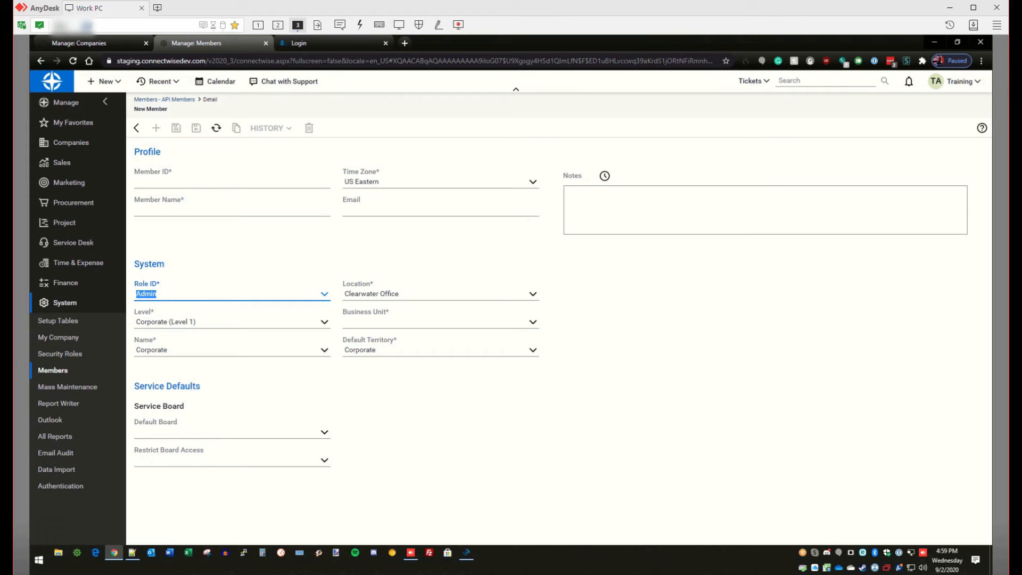
key(Tab)
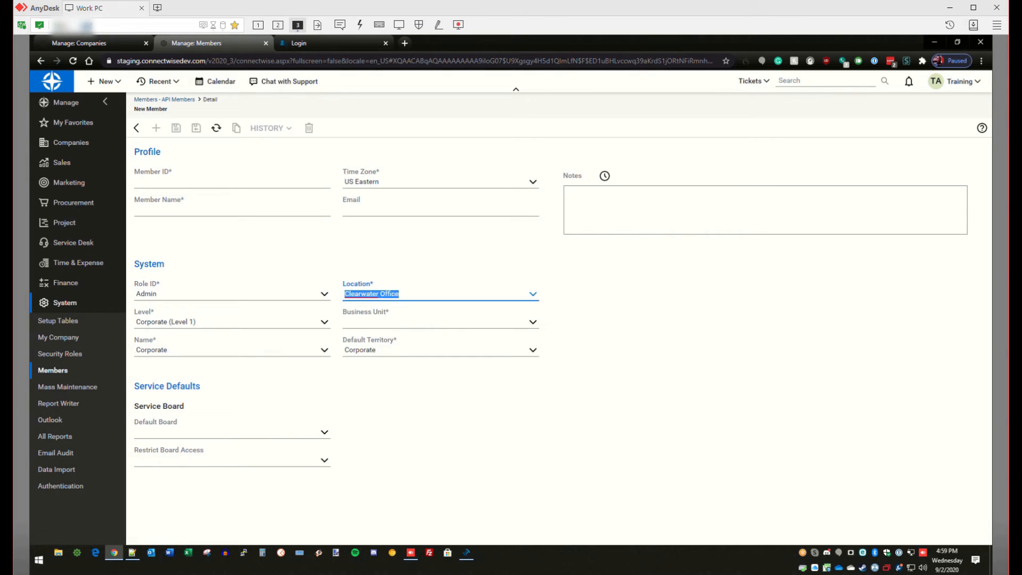
key(alt+Down)
key(Down)
key(Return)
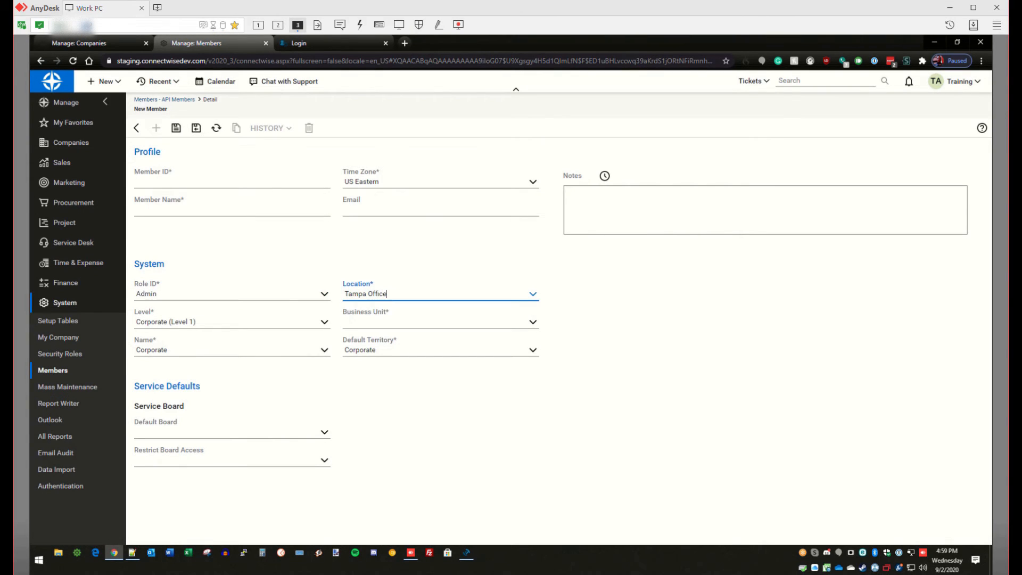
key(Tab)
key(alt+Down)
key(Down)
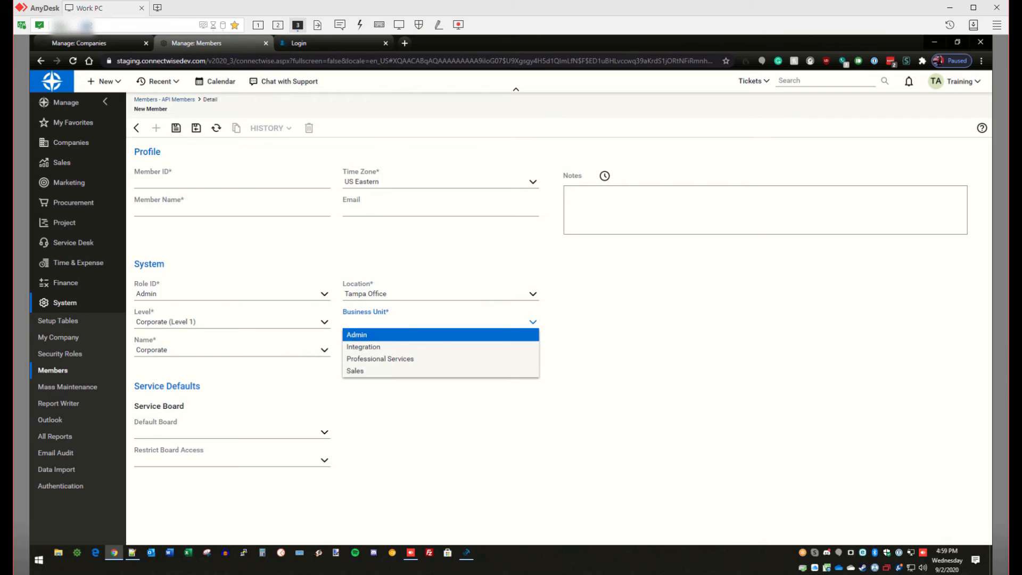
key(Return)
- Set the API member's default service board to Test test and leave the restricted board access empty
key(Tab)
key(Tab)
key(alt+Down)
key(Down)
key(Down)
key(Down)
key(Return)
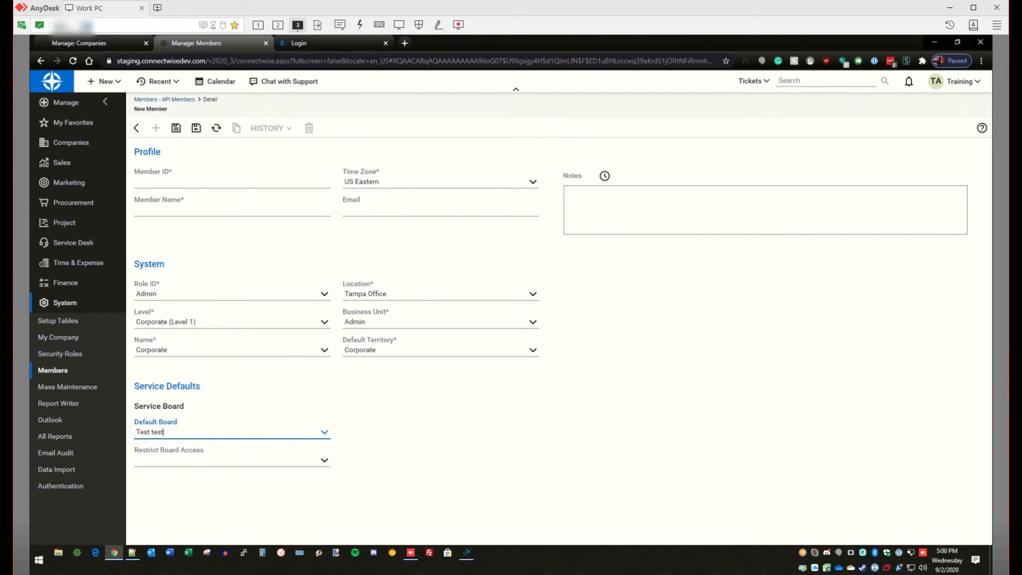
key(Tab)
key(alt+Down)
key(Down)
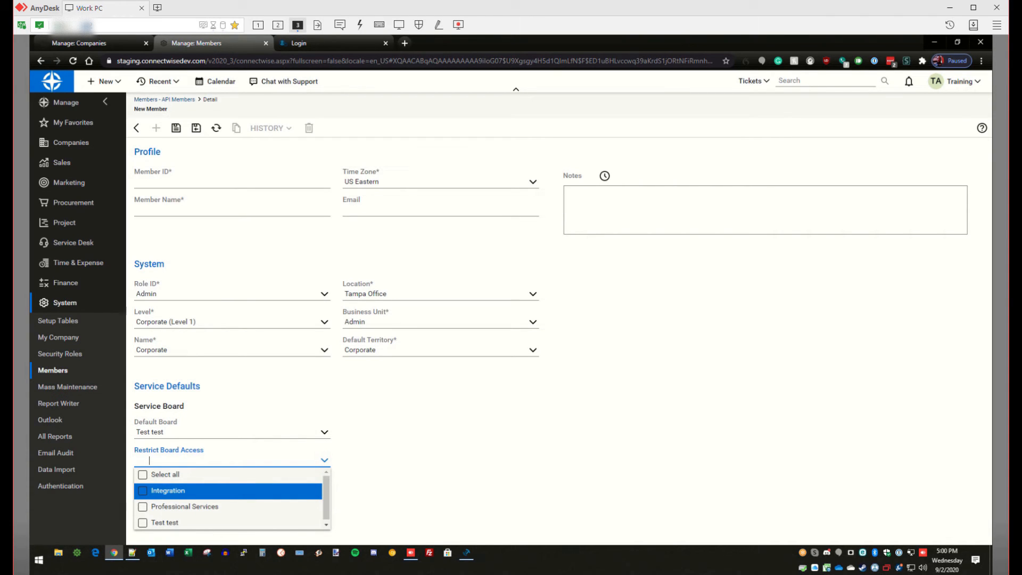
key(Tab)
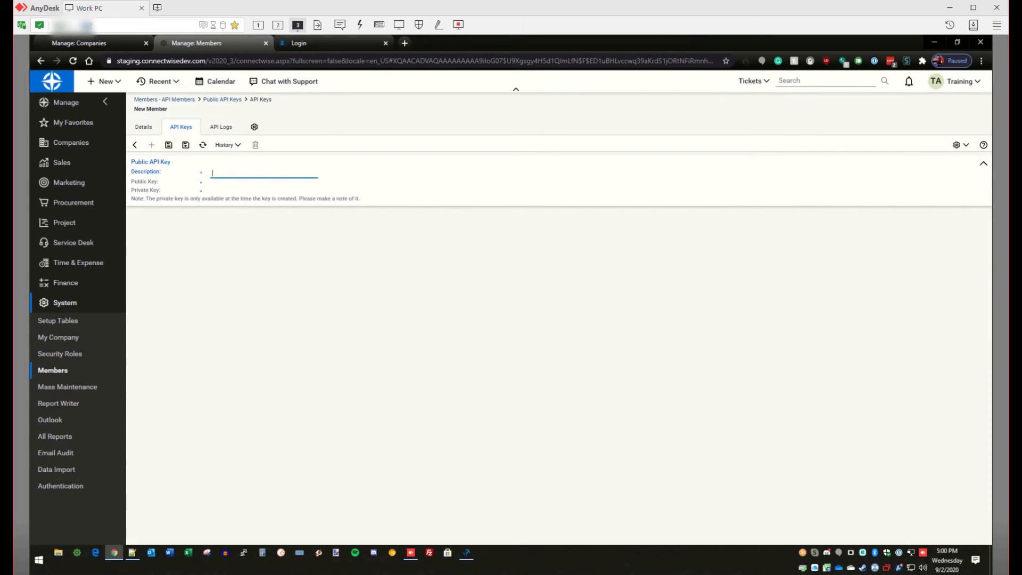
- Save a public API key for the new member with the description HDB
text(HDB)
click(186, 144)
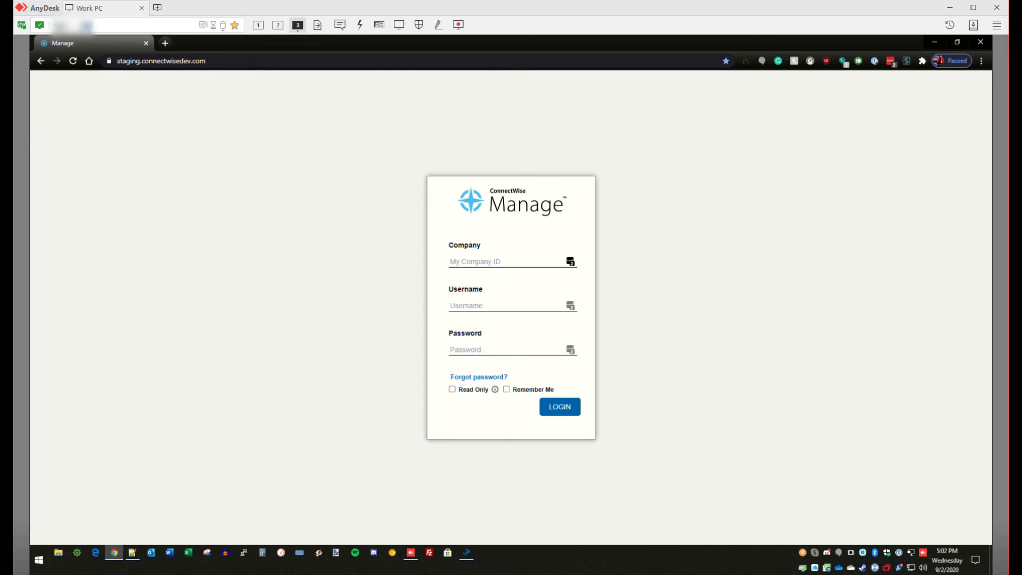
- Switch to the Helpdesk Buttons portal, open the integration settings and choose Connectwise Manage as the ticket system
click(500, 262)
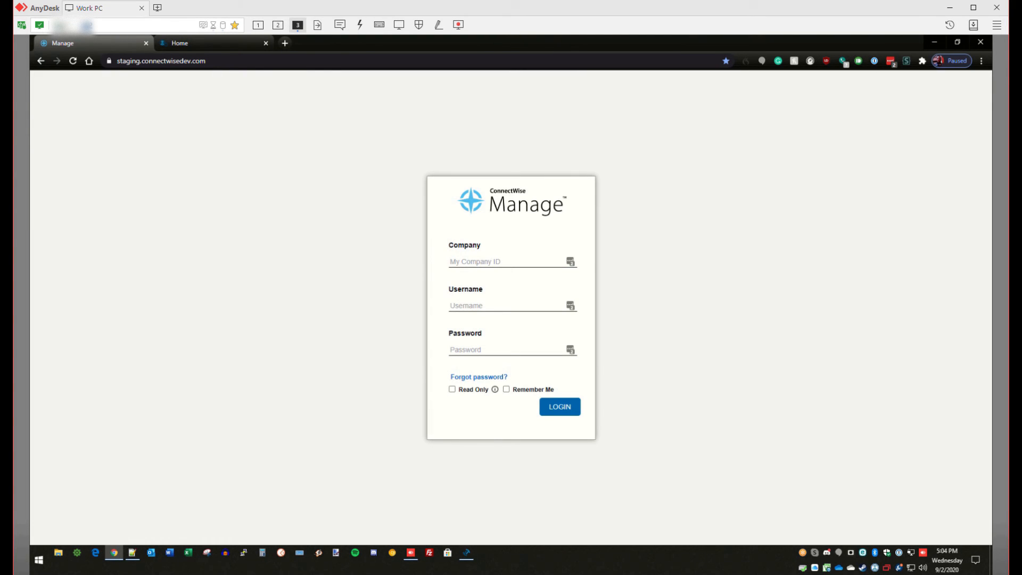
click(207, 43)
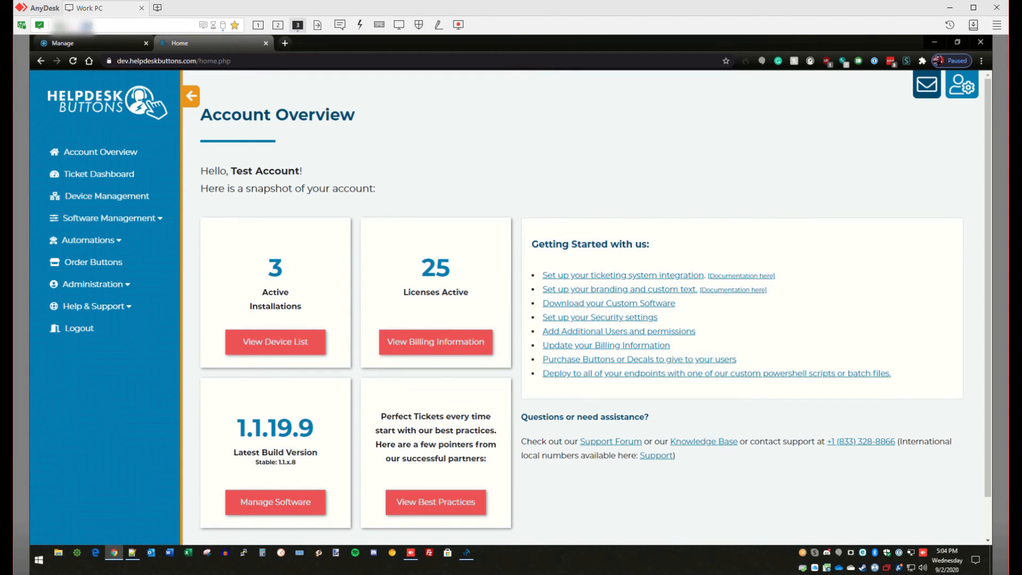
click(109, 217)
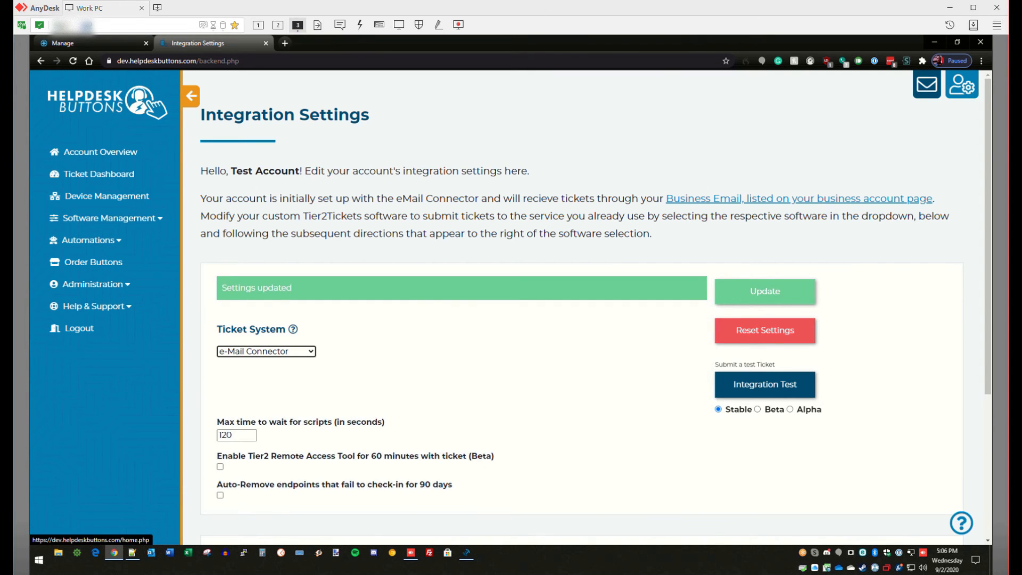
click(266, 352)
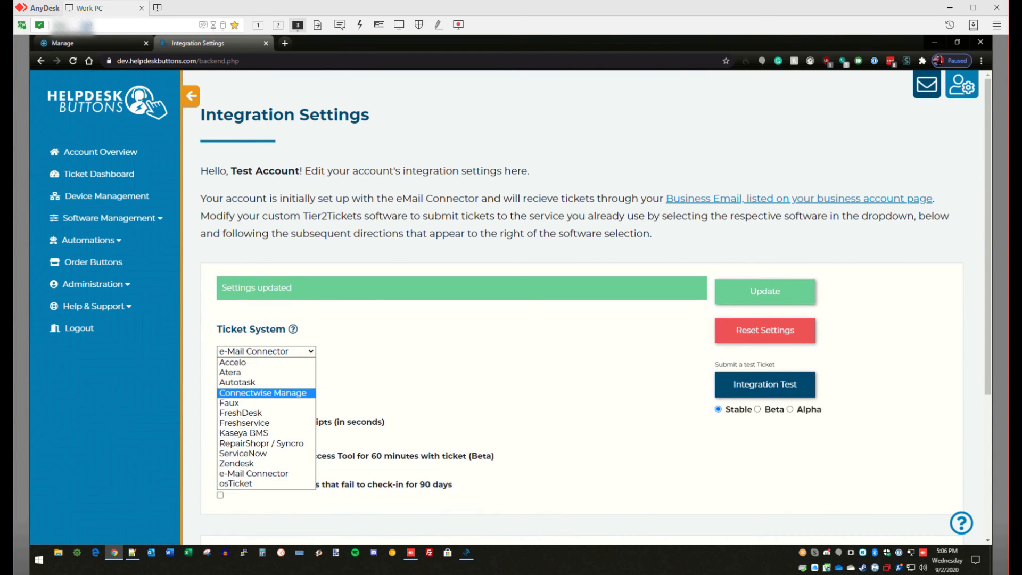
click(263, 392)
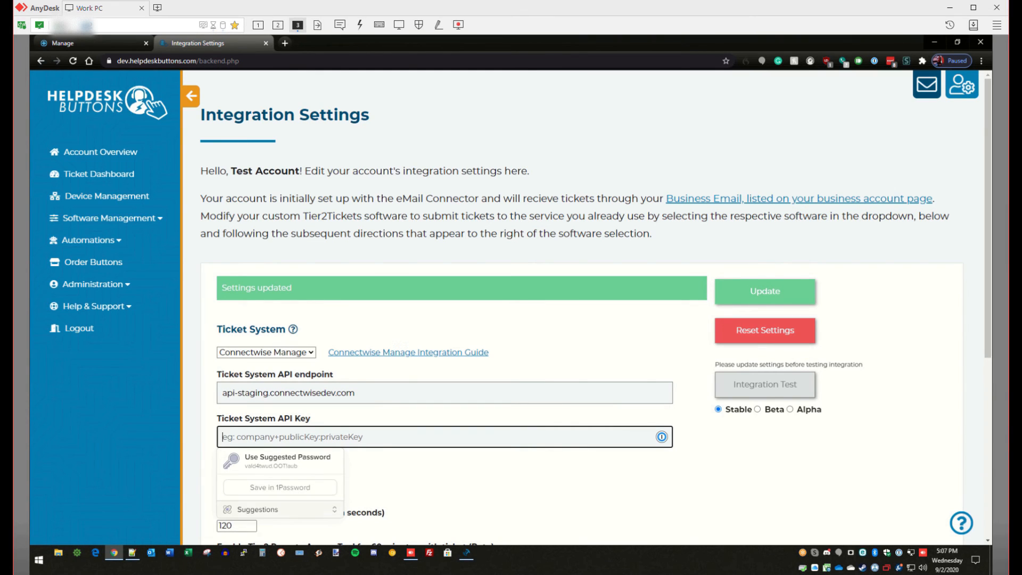
- Paste the ticket system API key in the company_id+public_key:private_key format and update the integration settings
click(38, 290)
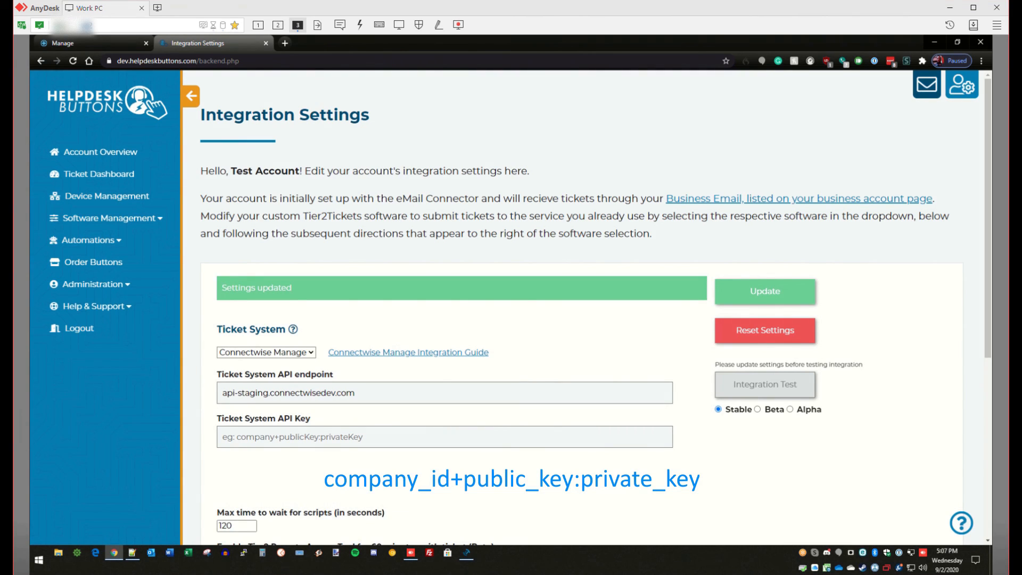
click(444, 436)
key(ctrl+v)
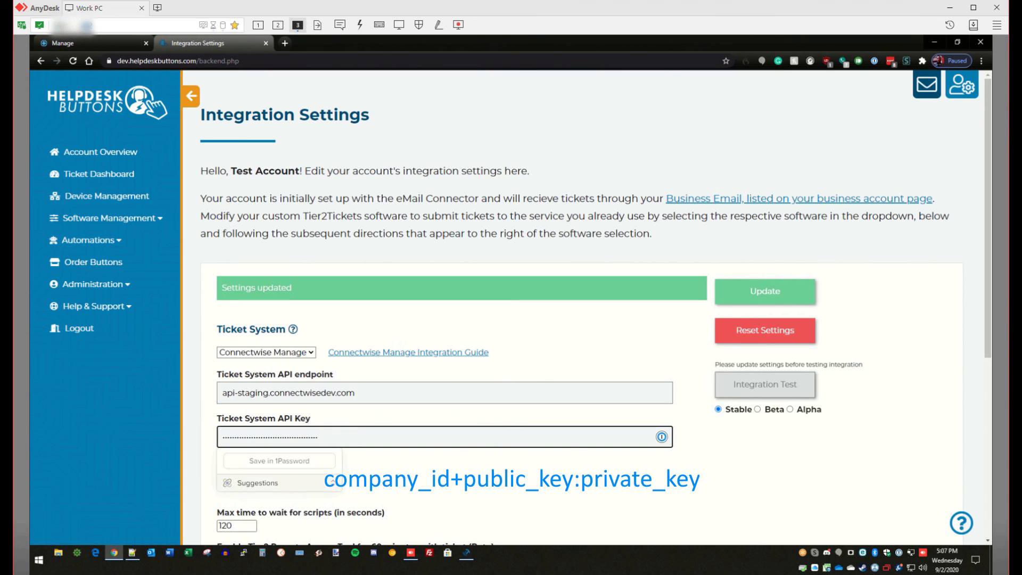
click(692, 468)
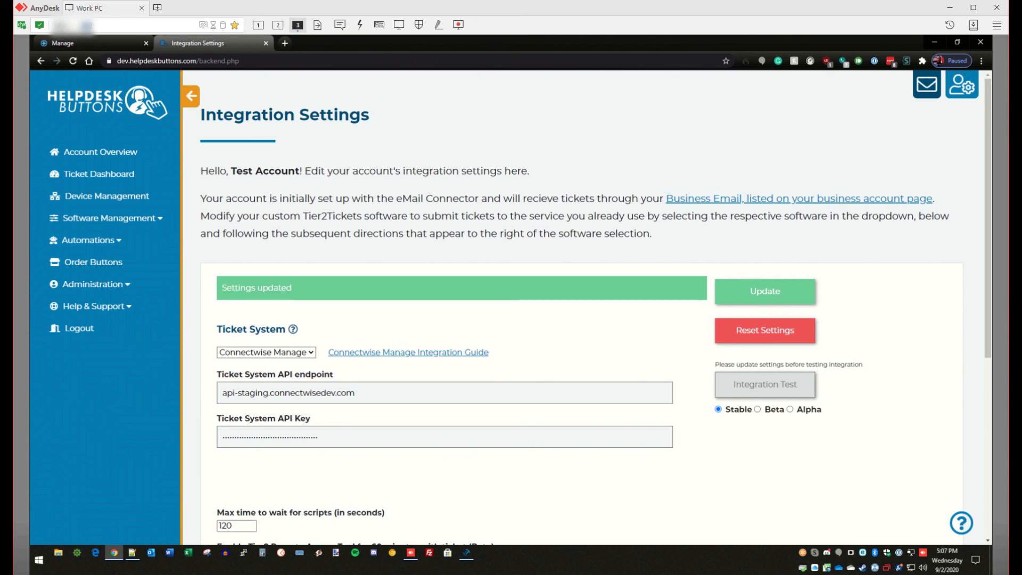
click(765, 291)
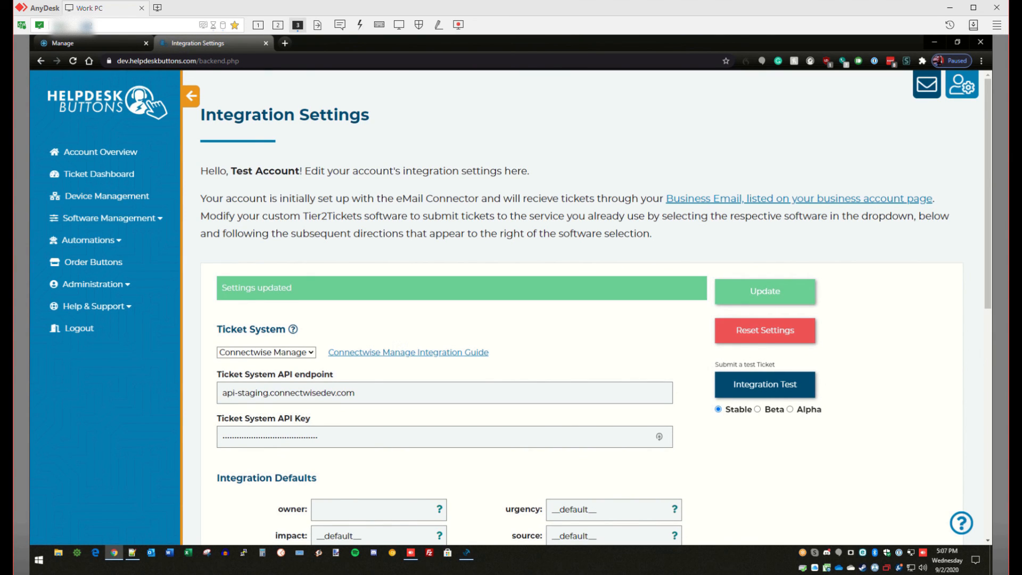
- Submit a test ticket with the Stable integration test, dismiss the result and show the integration defaults
click(765, 385)
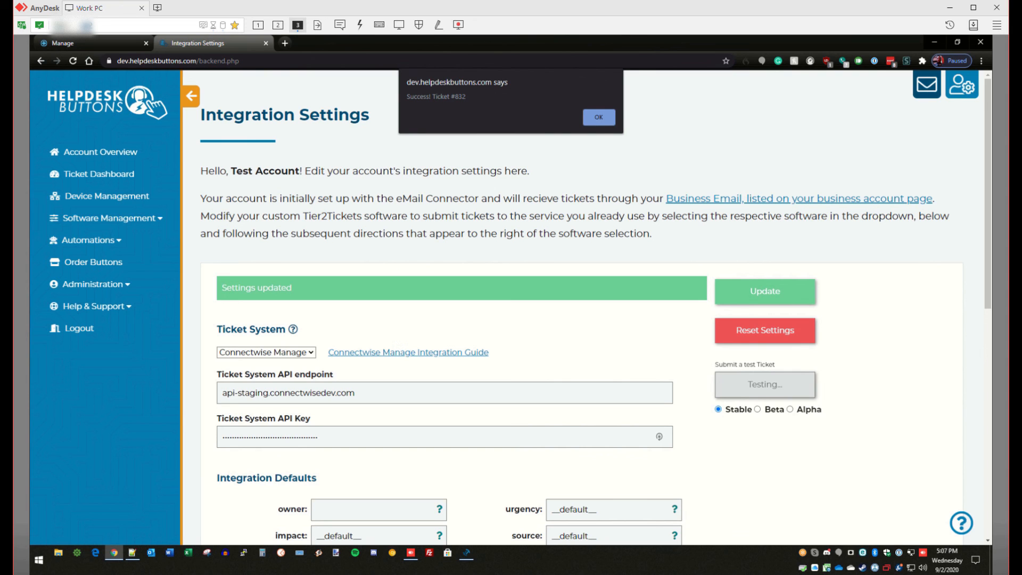
key(Return)
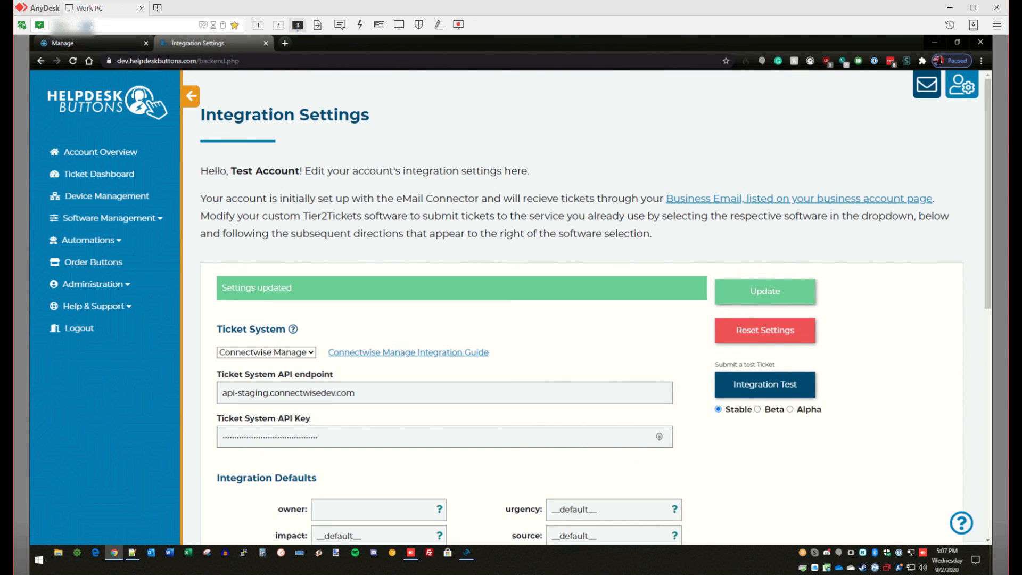
scroll(595, 310, down, 5)
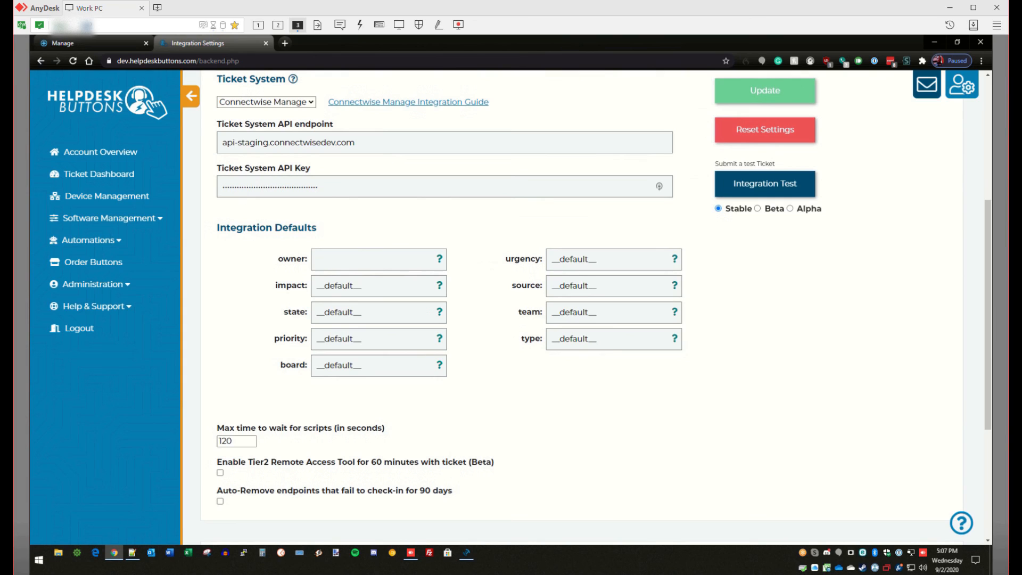